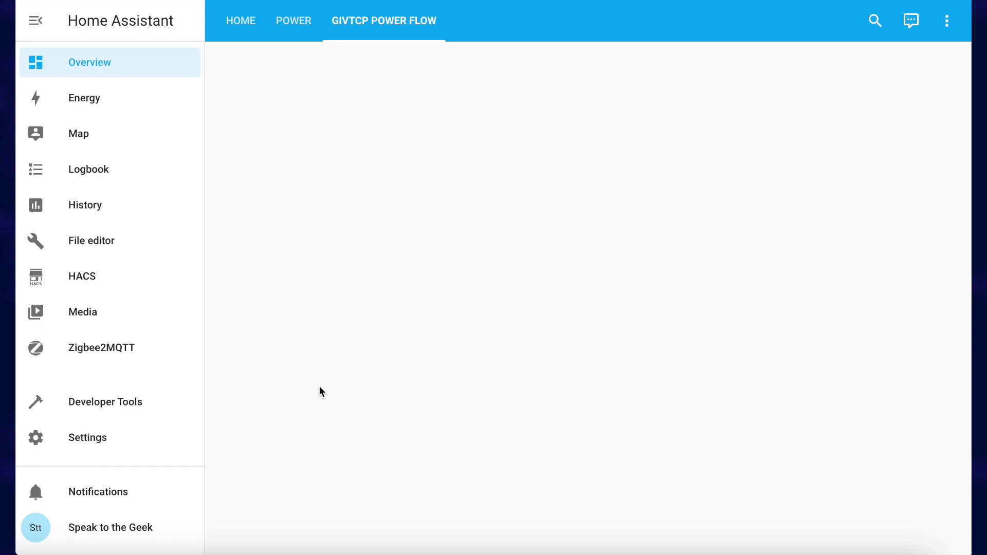
# Step: Find the GivTCP Power Flow Card among HACS Frontend repositories by searching 'givt'
pyautogui.click(92, 278)
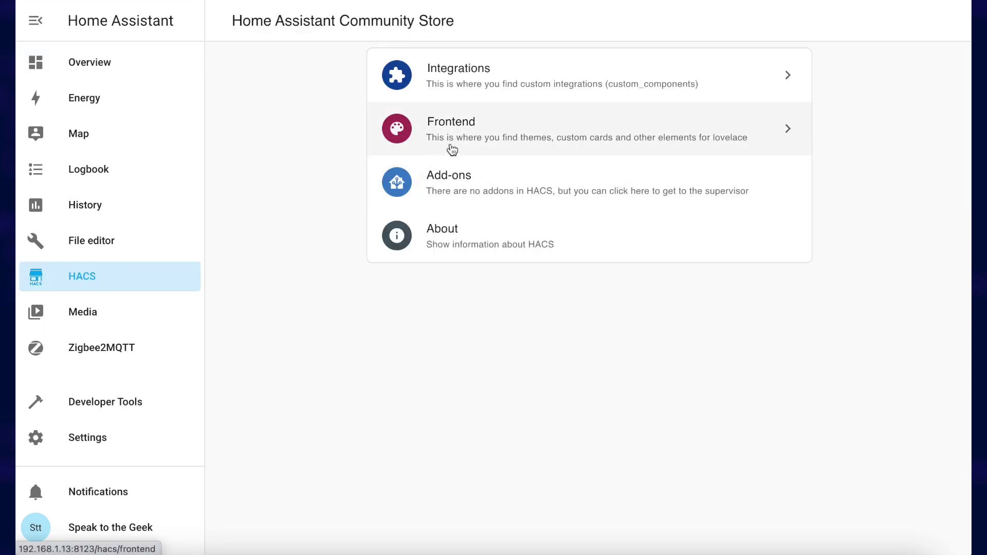
pyautogui.click(481, 143)
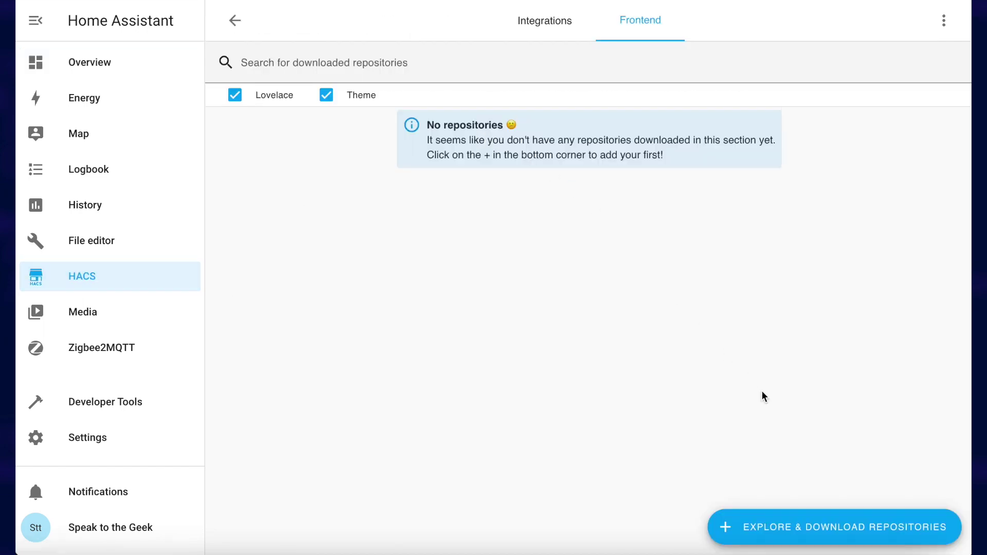
pyautogui.click(813, 534)
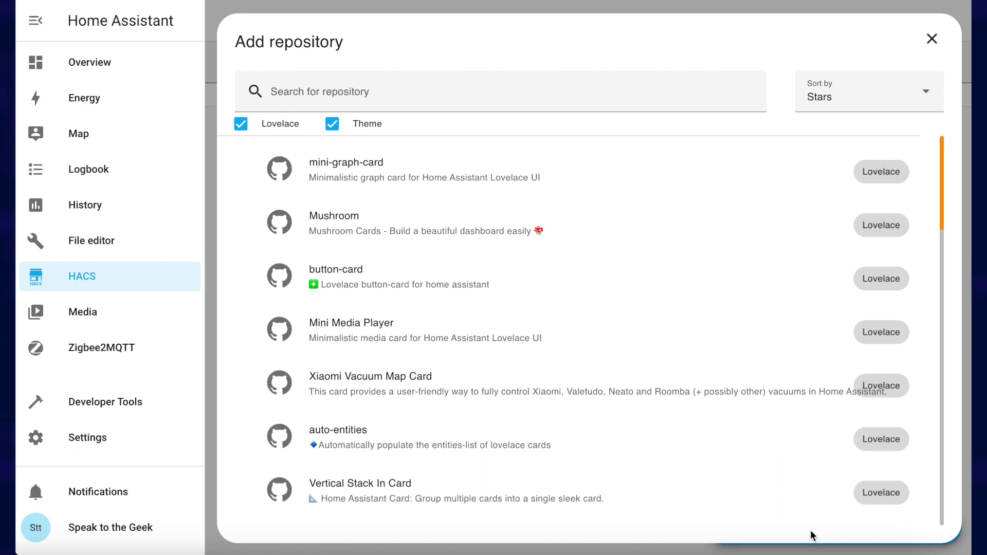
pyautogui.click(397, 87)
pyautogui.write('gi')
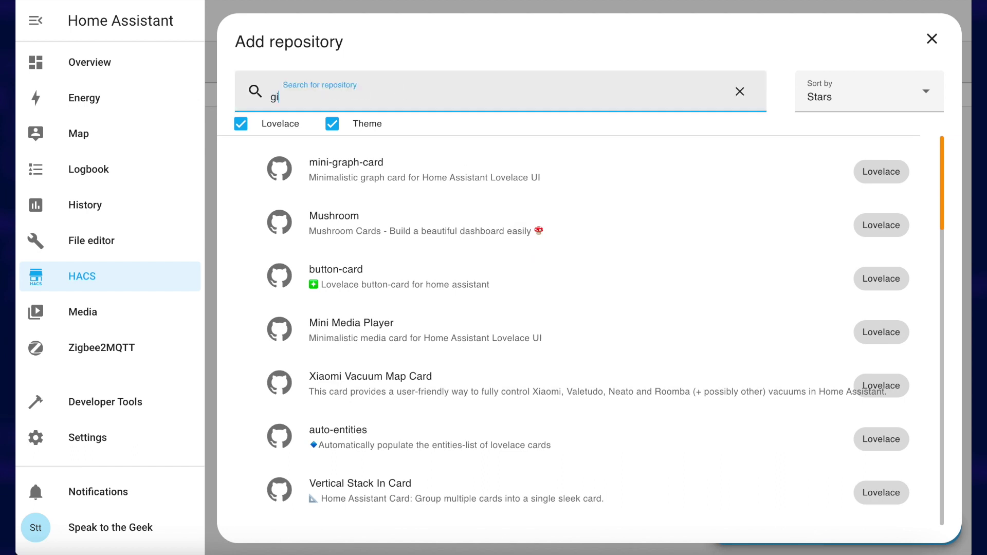
pyautogui.write('vtcp')
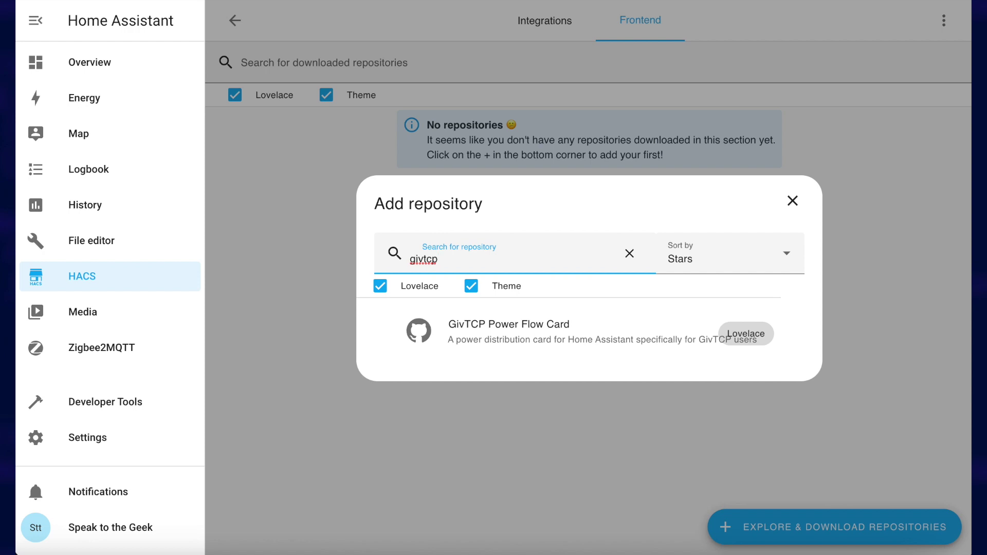
pyautogui.click(483, 320)
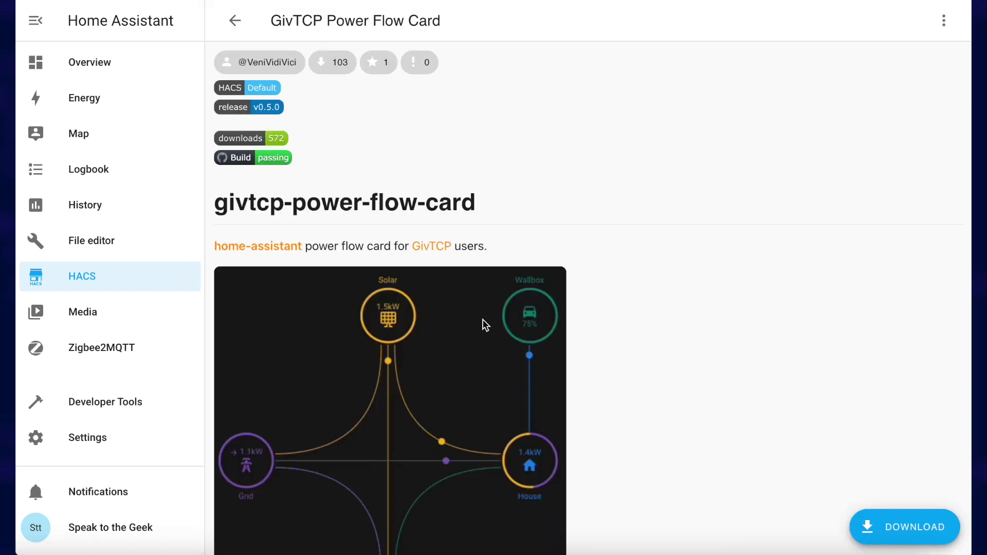
# Step: Download GivTCP Power Flow Card v0.5.0 and reload Home Assistant
pyautogui.click(908, 537)
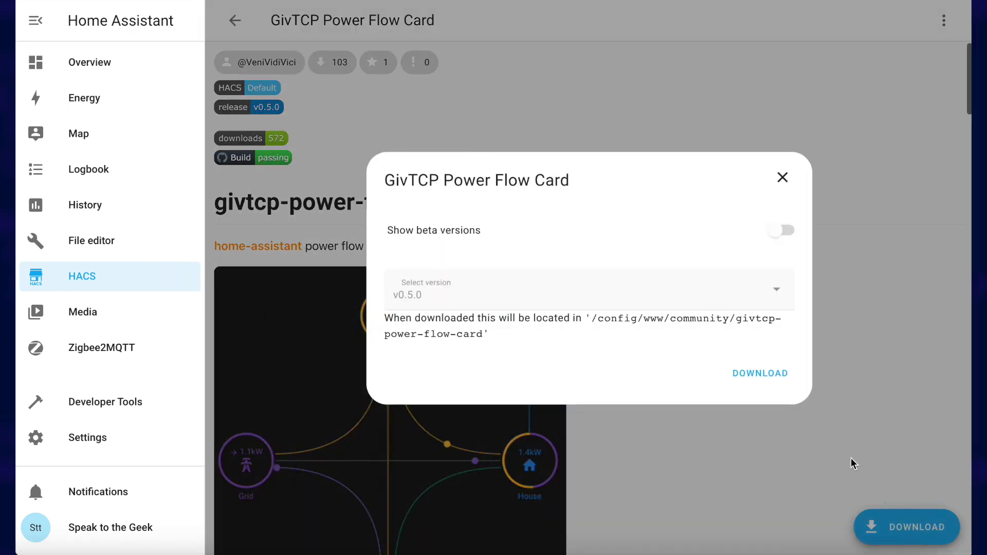
pyautogui.click(758, 383)
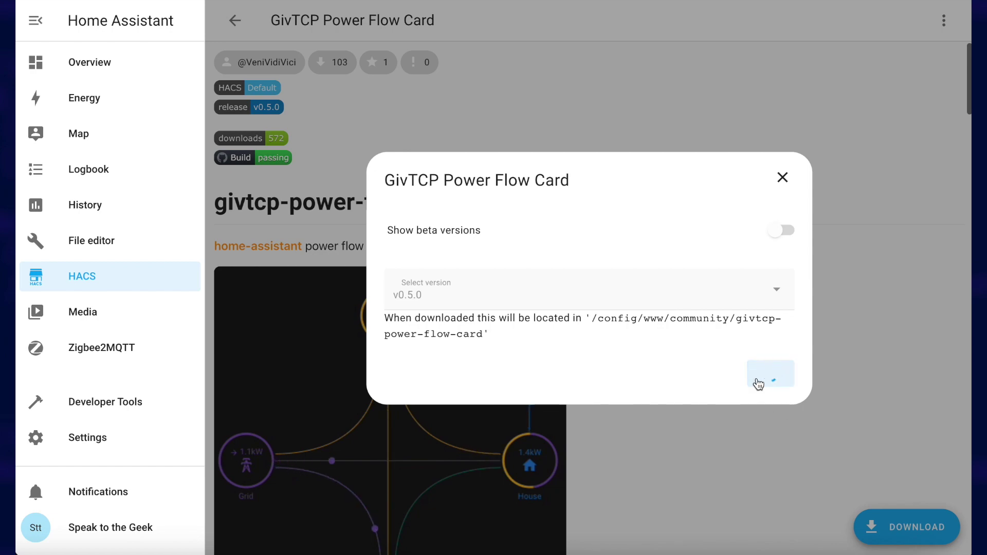
pyautogui.click(739, 326)
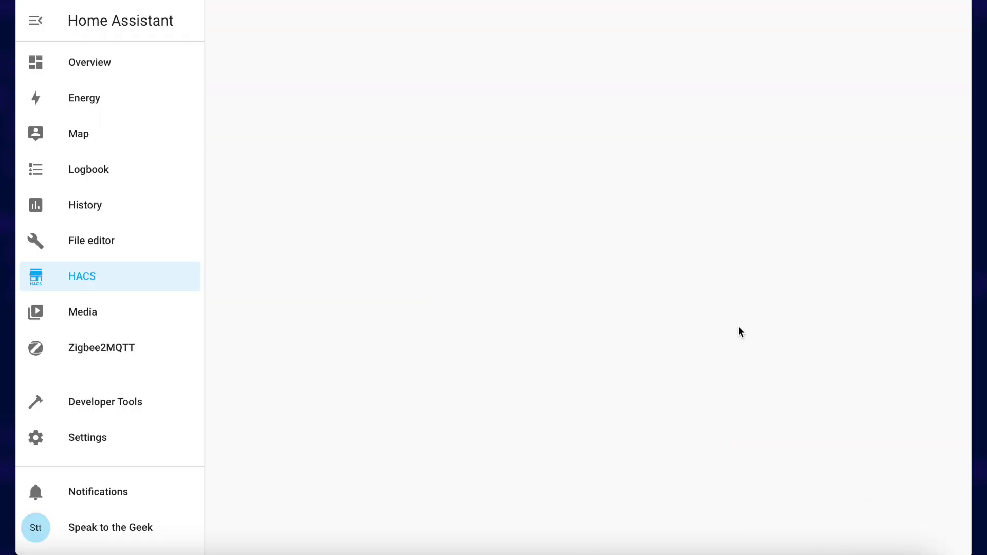
# Step: Edit the GivTCP Power Flow view from Overview and browse the list of cards to add
pyautogui.click(97, 69)
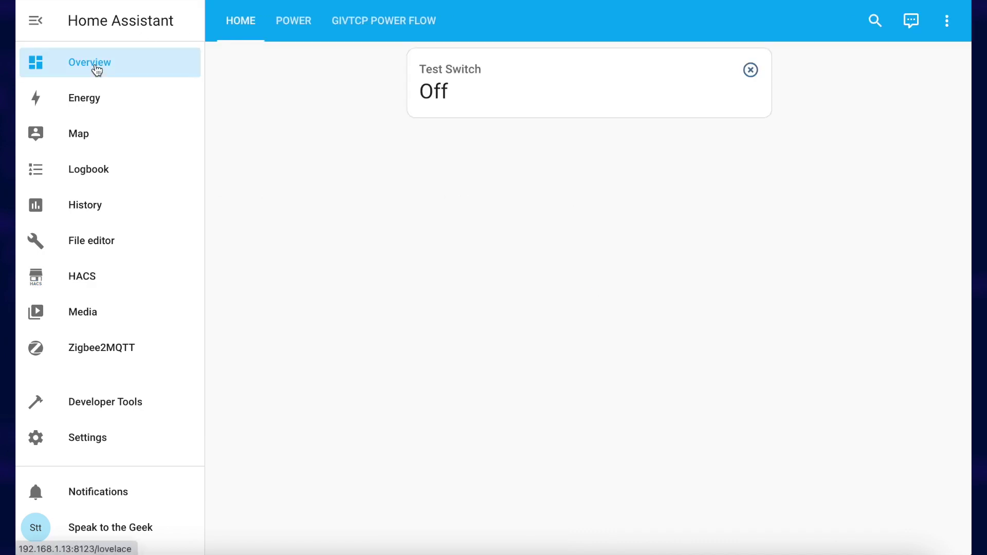
pyautogui.click(408, 15)
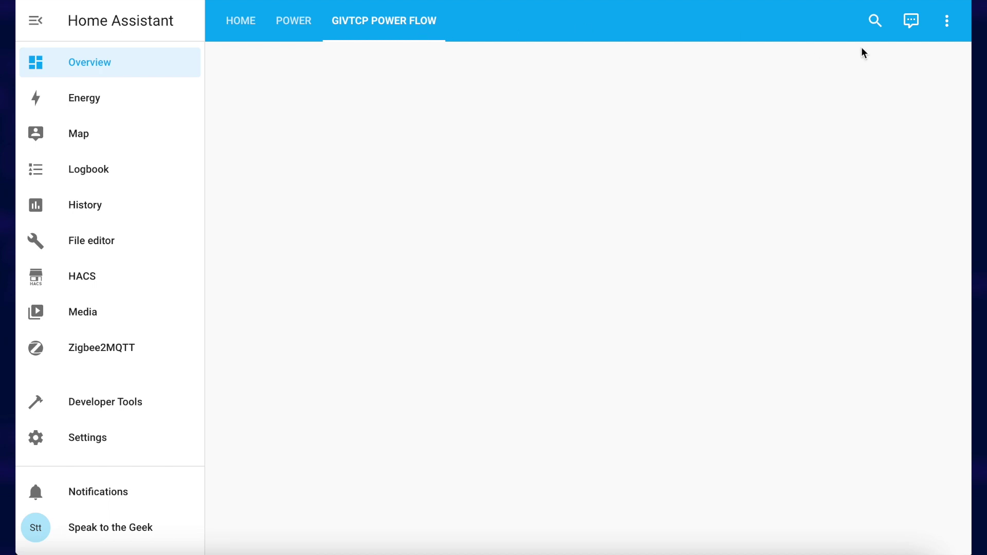
pyautogui.click(946, 22)
pyautogui.click(913, 62)
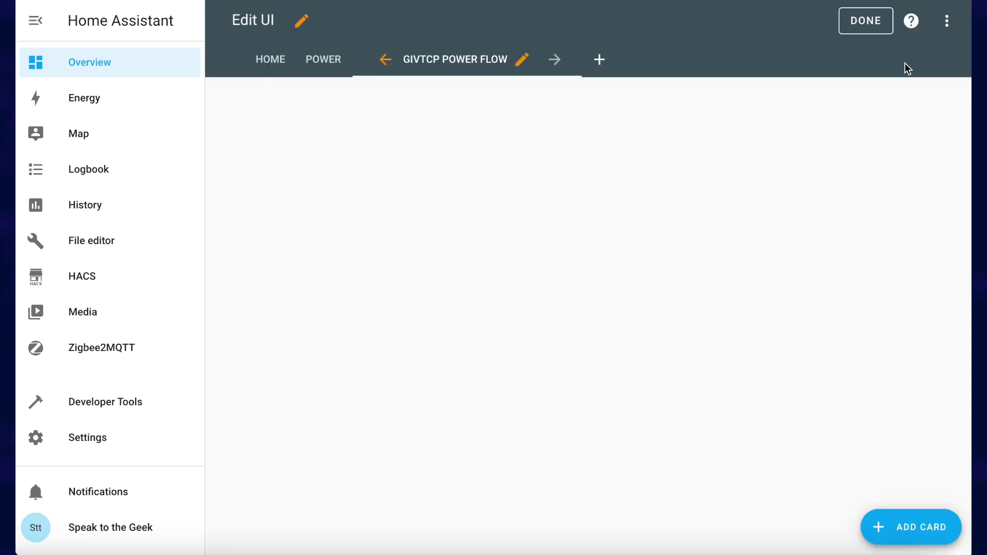
pyautogui.click(903, 530)
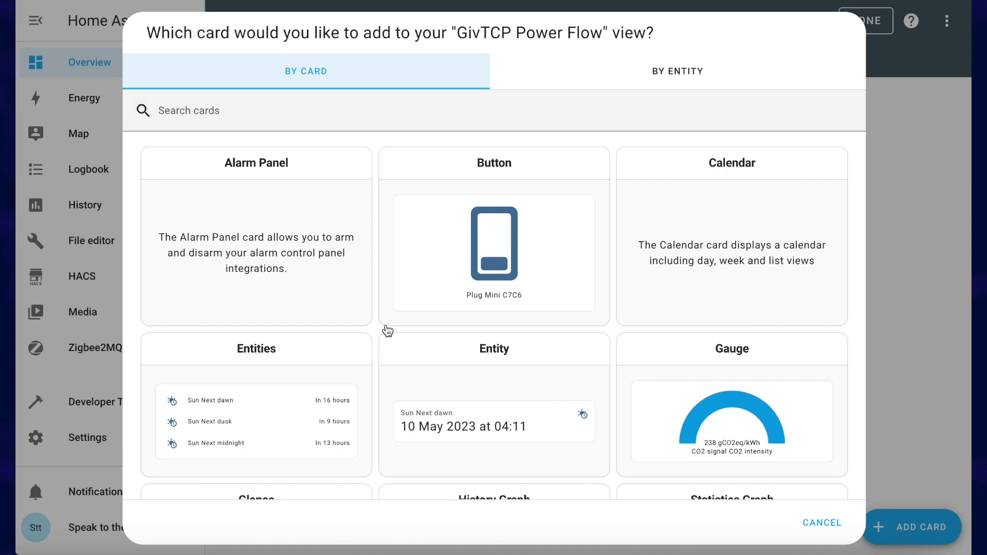
pyautogui.scroll(-20, 388, 331)
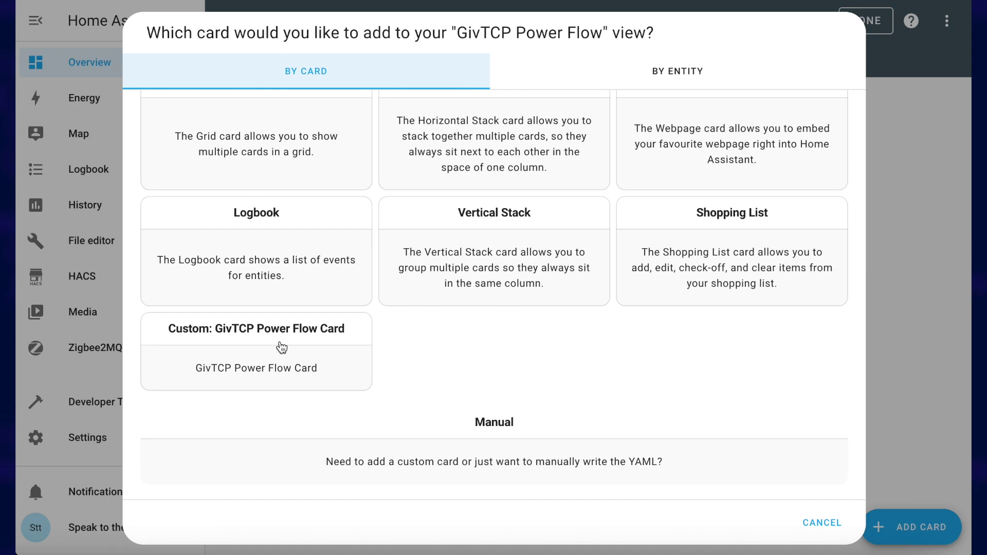
# Step: Add a Custom: GivTCP Power Flow Card named 'Power Flow' using the GivTCP invertor and battery entities
pyautogui.click(289, 376)
pyautogui.click(231, 150)
pyautogui.write('Power Flow')
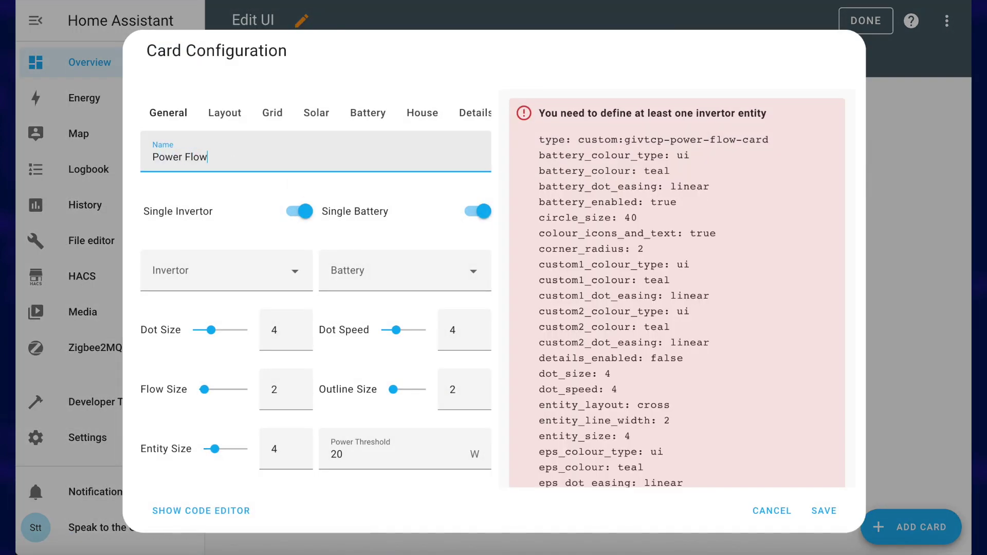
pyautogui.click(293, 271)
pyautogui.click(248, 332)
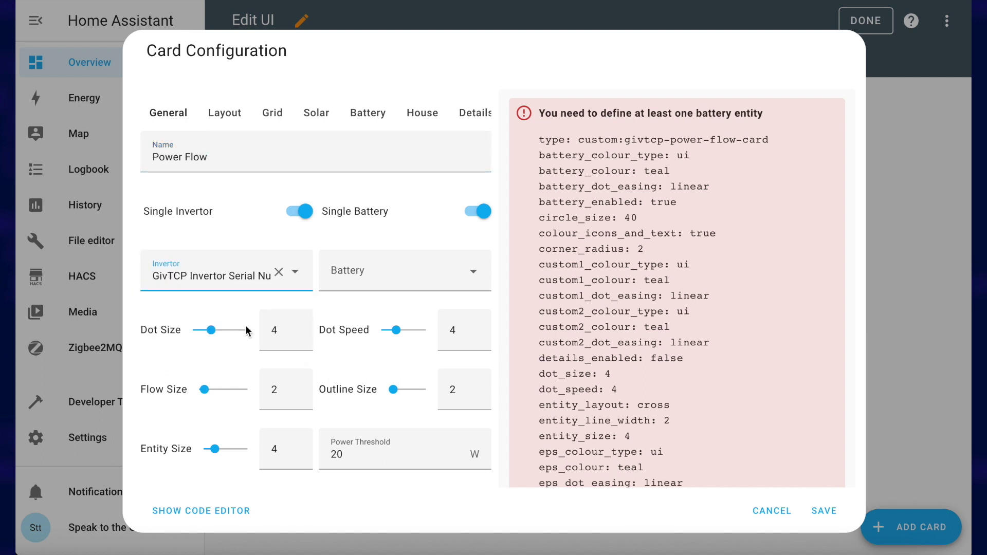
pyautogui.click(470, 271)
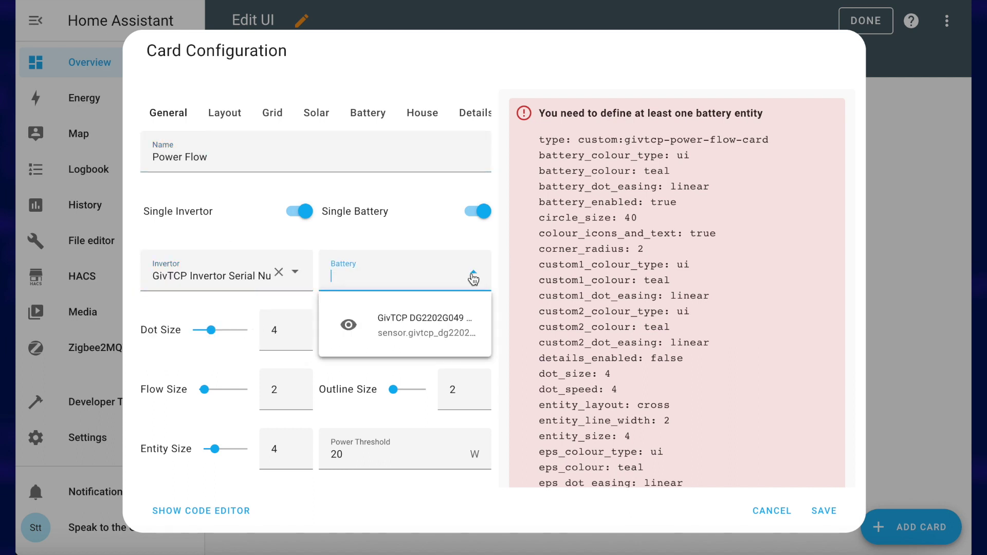
pyautogui.click(434, 336)
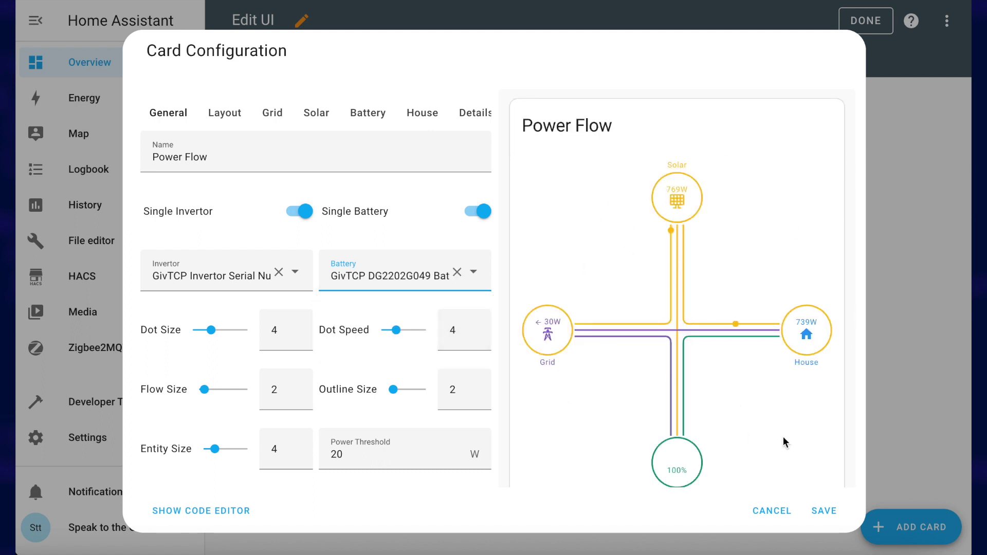
# Step: Set Dot Size 6, Dot Speed 7, Flow Size 3, Outline Size 3 and Entity Size 6
pyautogui.moveTo(212, 335); pyautogui.dragTo(226, 336)
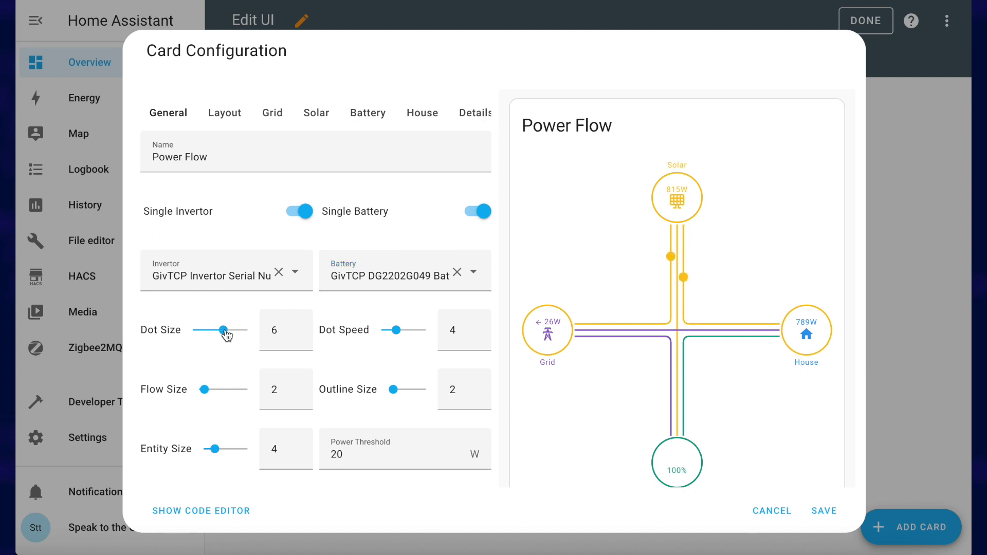
pyautogui.moveTo(396, 331); pyautogui.dragTo(415, 339)
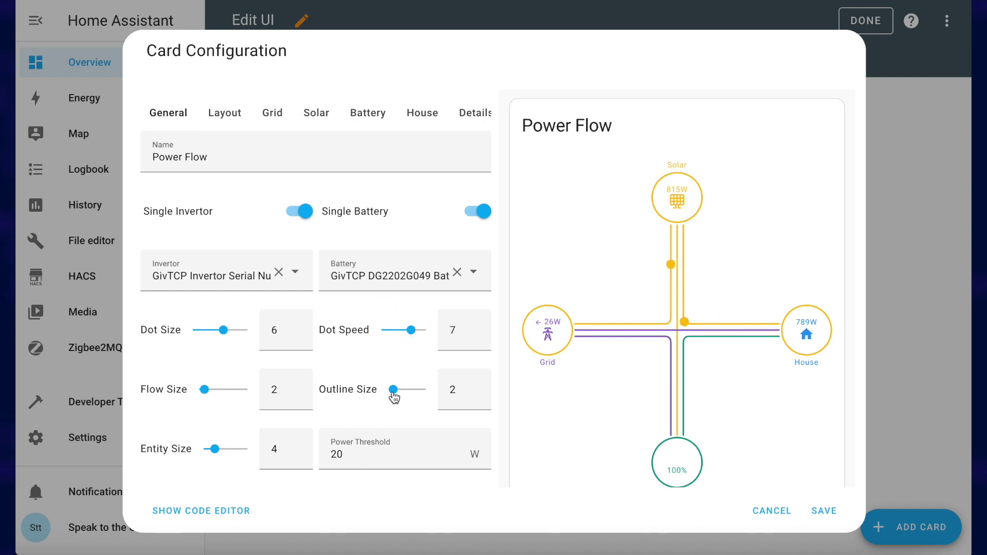
pyautogui.moveTo(394, 394); pyautogui.dragTo(408, 396)
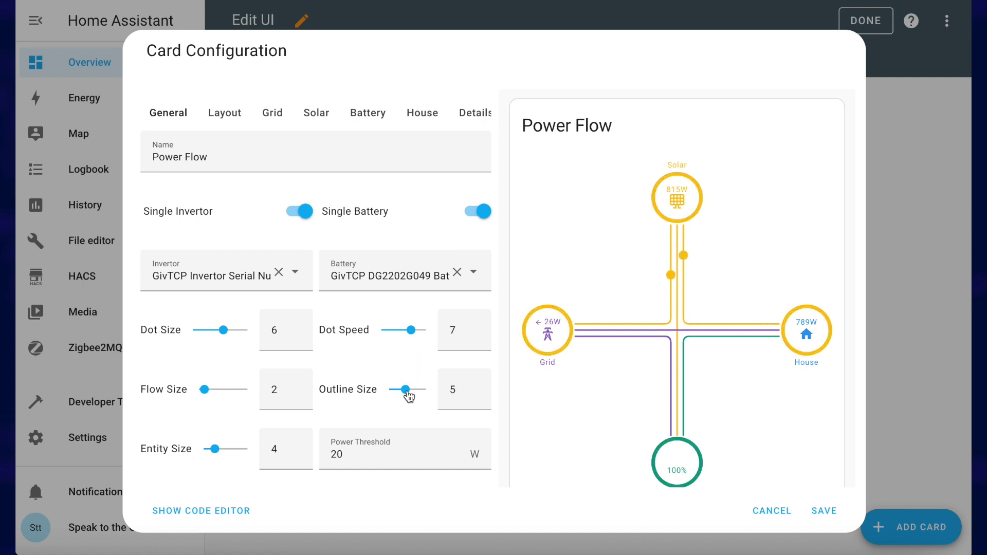
pyautogui.moveTo(205, 391)
pyautogui.mouseDown()
pyautogui.moveTo(221, 396)
pyautogui.moveTo(209, 396)
pyautogui.mouseUp()
pyautogui.moveTo(407, 395); pyautogui.dragTo(398, 396)
pyautogui.moveTo(219, 454); pyautogui.dragTo(237, 458)
# Step: Change the Power Threshold to 24 W
pyautogui.click(369, 455)
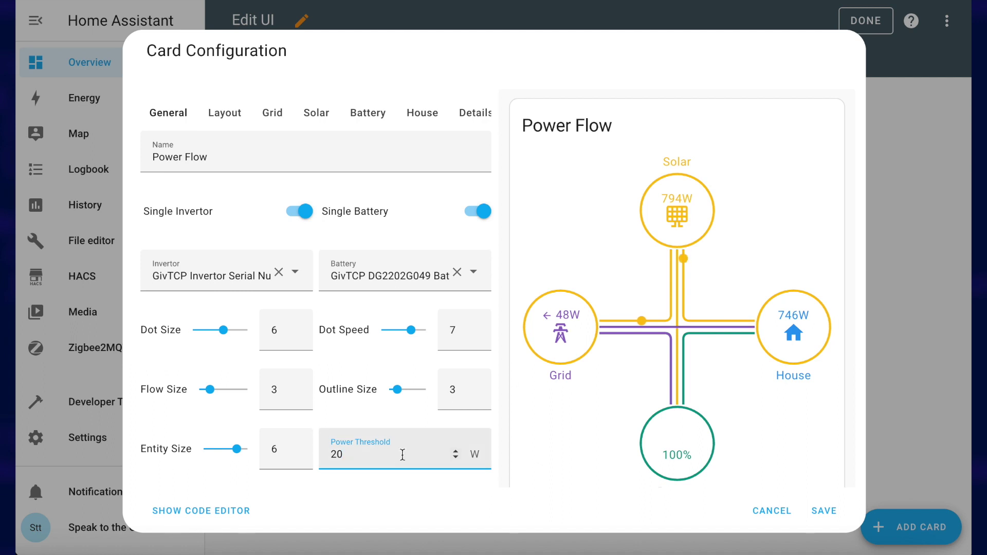
pyautogui.write('0')
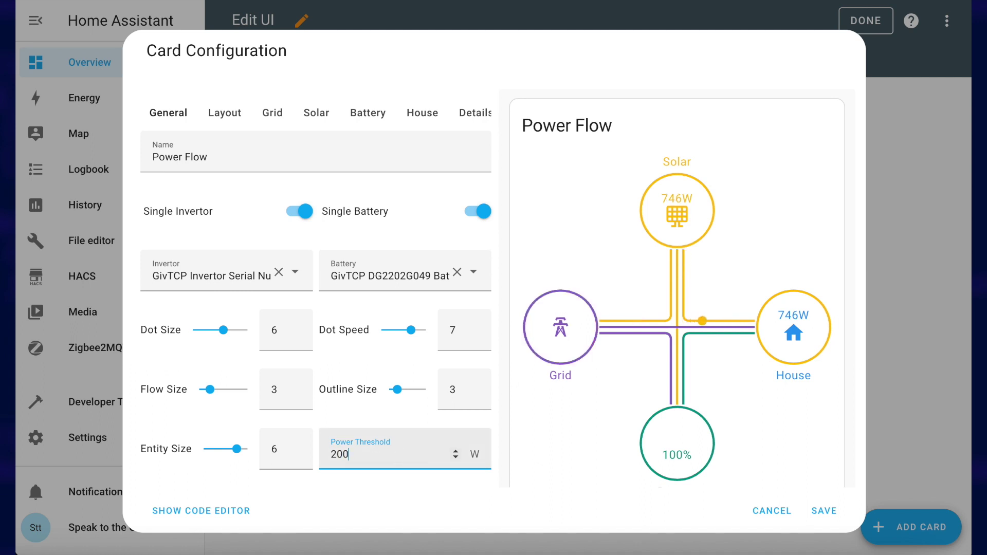
pyautogui.press('BackSpace')
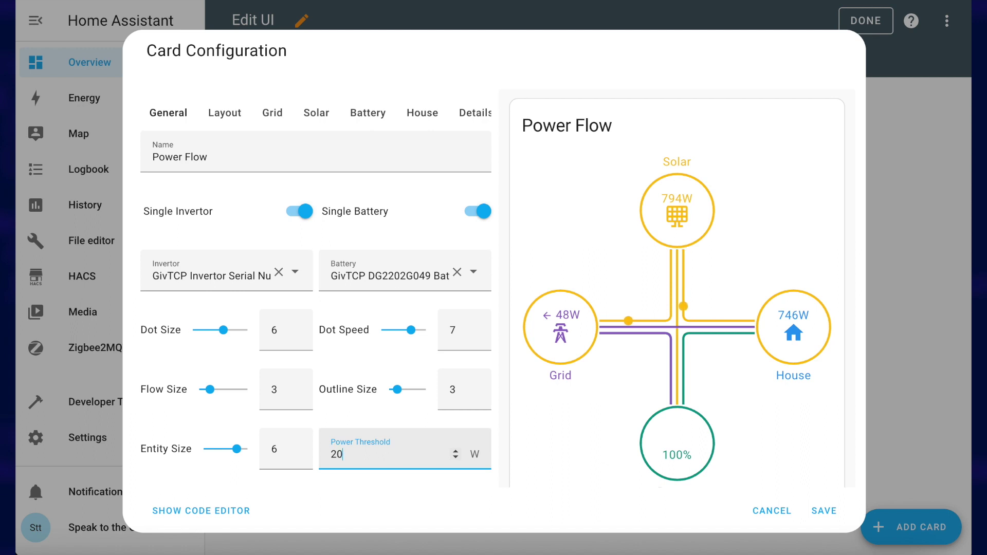
pyautogui.write('4')
# Step: Try Hide Inactive Flows, then switch it back off so all flows stay shown
pyautogui.scroll(-2, 316, 277)
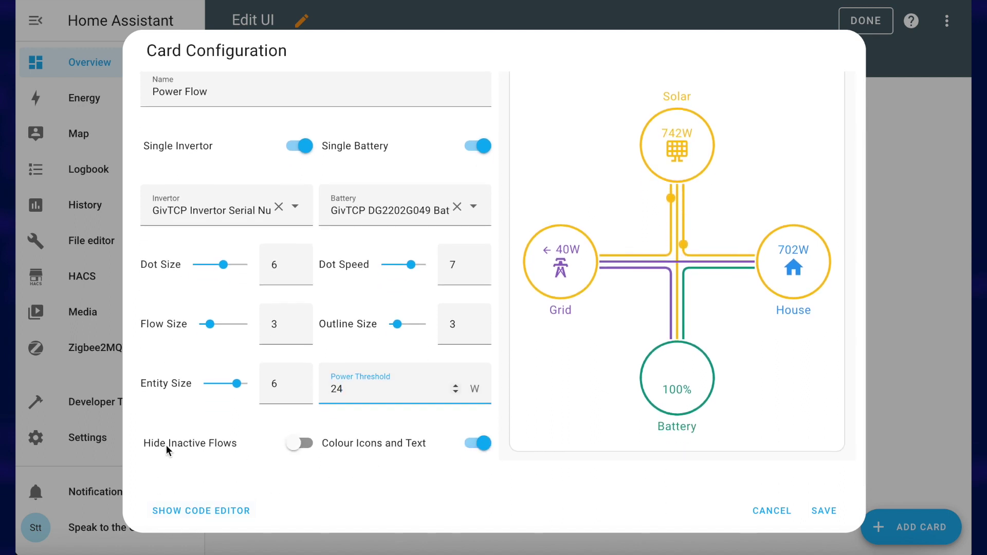
pyautogui.click(300, 446)
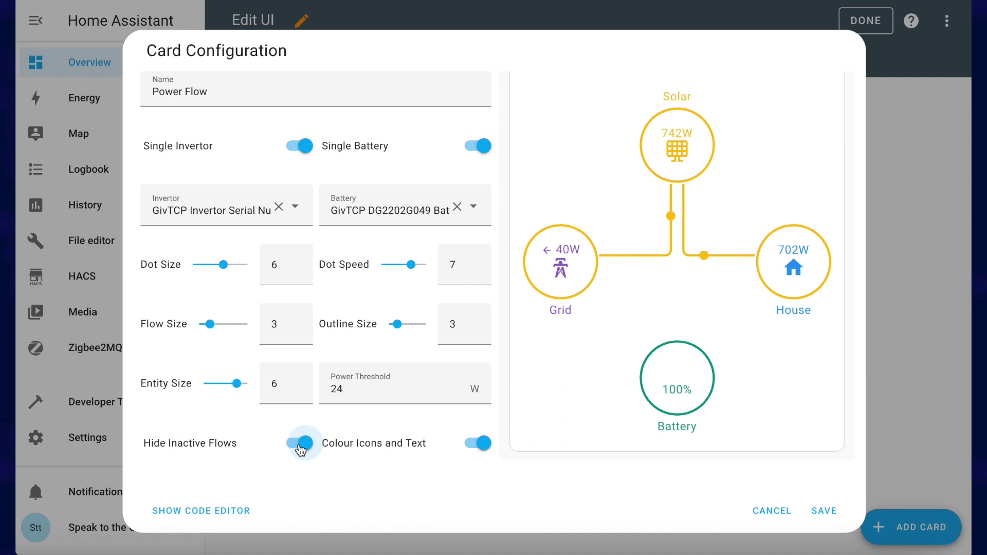
pyautogui.click(301, 445)
pyautogui.scroll(2, 301, 445)
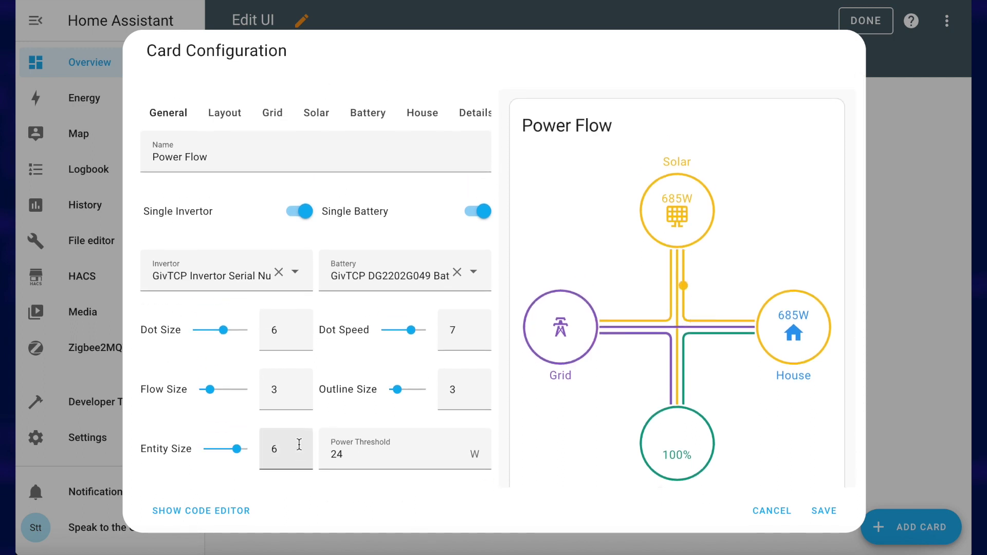
# Step: Look through the Grid, Solar, Battery and House settings, then set Grid Colour to Primary
pyautogui.click(278, 115)
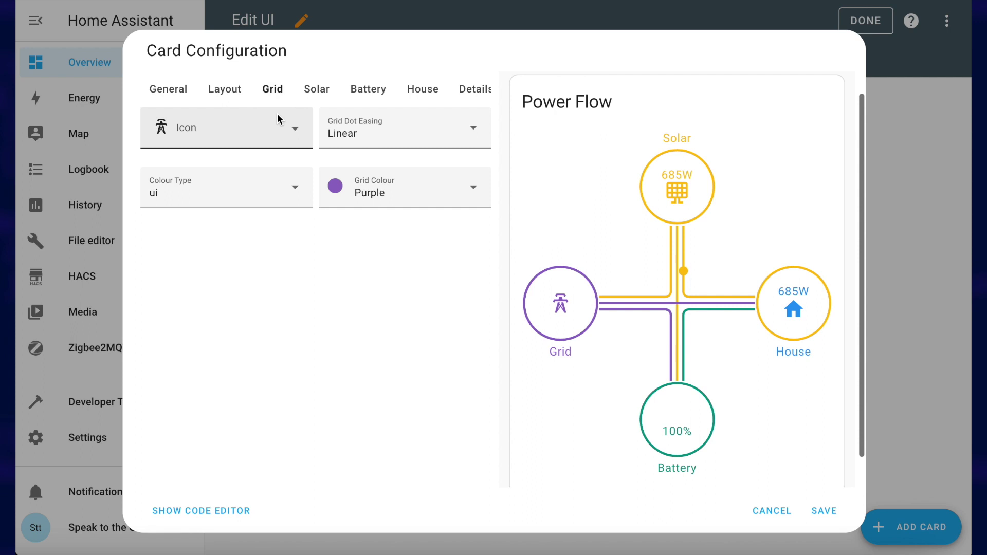
pyautogui.click(326, 90)
pyautogui.click(367, 92)
pyautogui.click(422, 94)
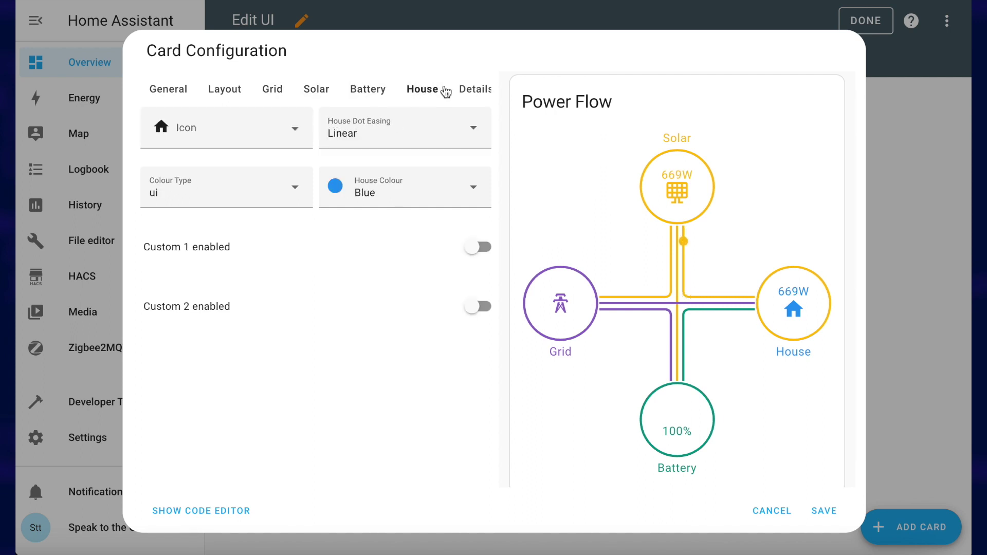
pyautogui.click(280, 95)
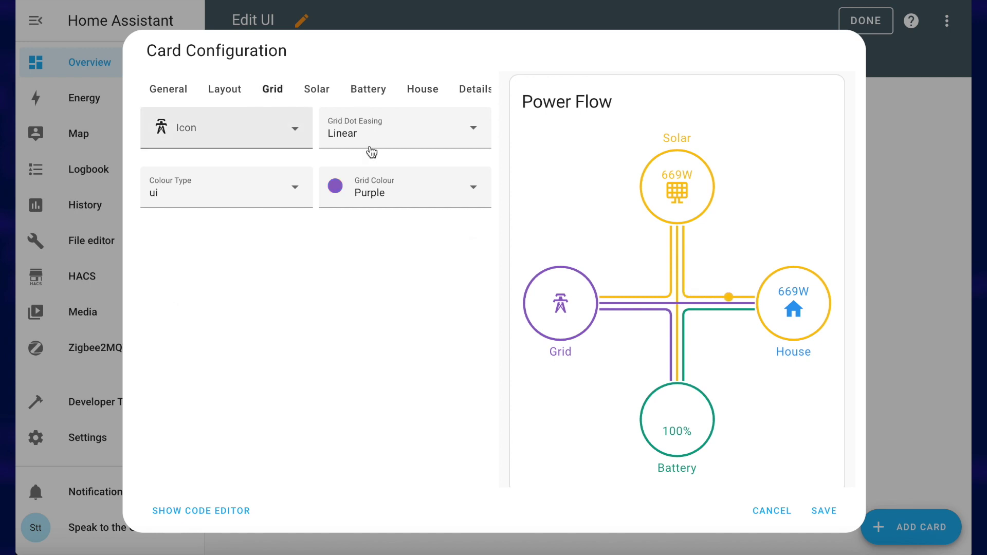
pyautogui.click(479, 204)
pyautogui.click(388, 273)
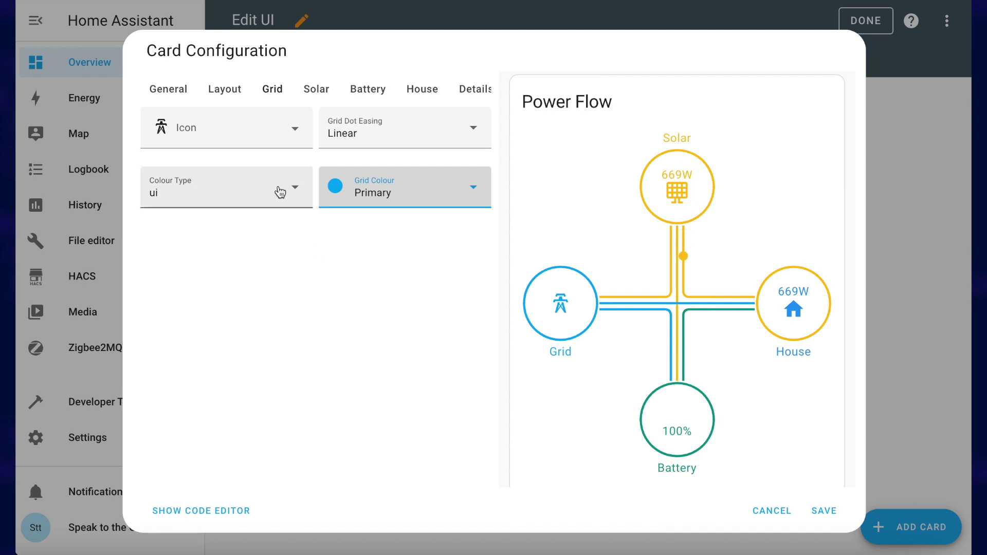
# Step: Try Ease In & Out grid dot easing, revert it to Linear, then view the Solar settings
pyautogui.click(447, 137)
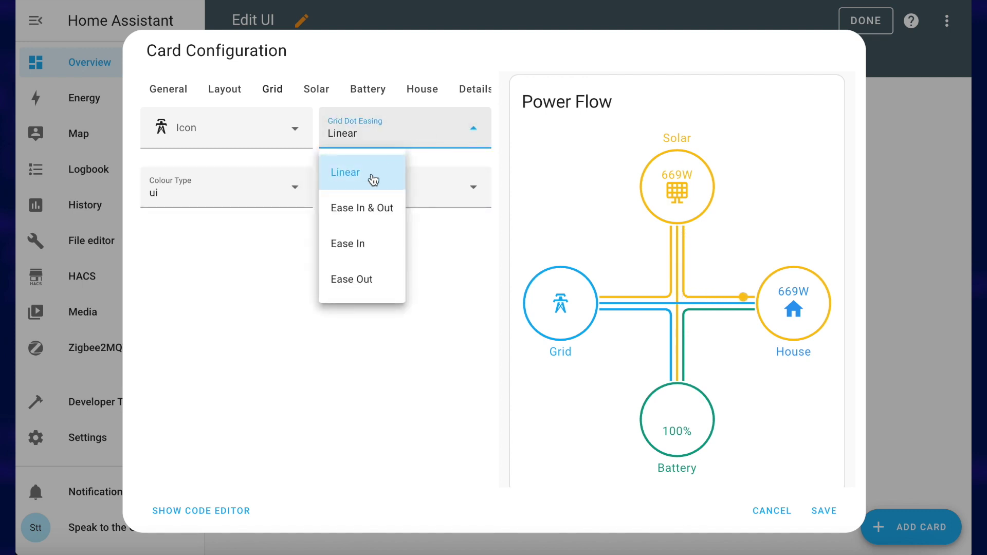
pyautogui.click(367, 216)
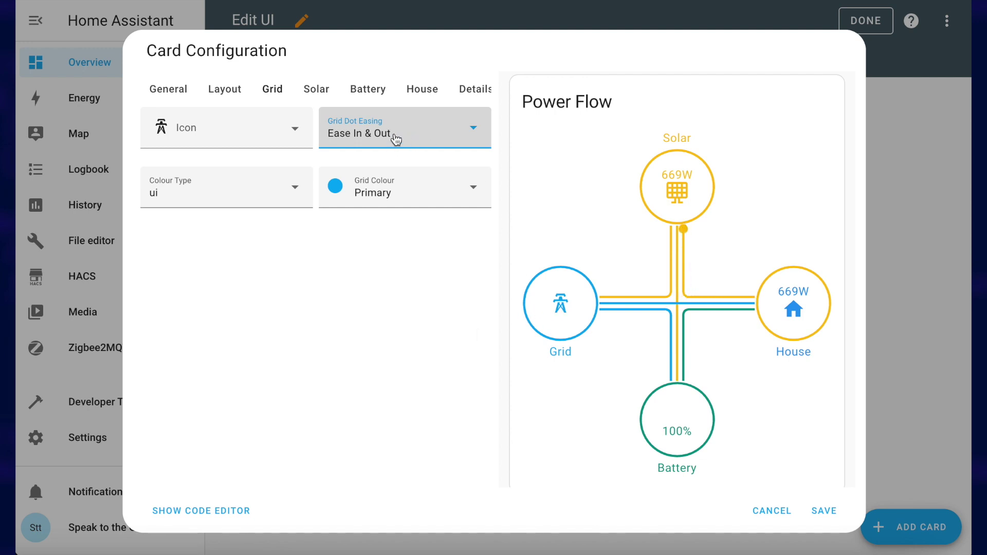
pyautogui.click(368, 135)
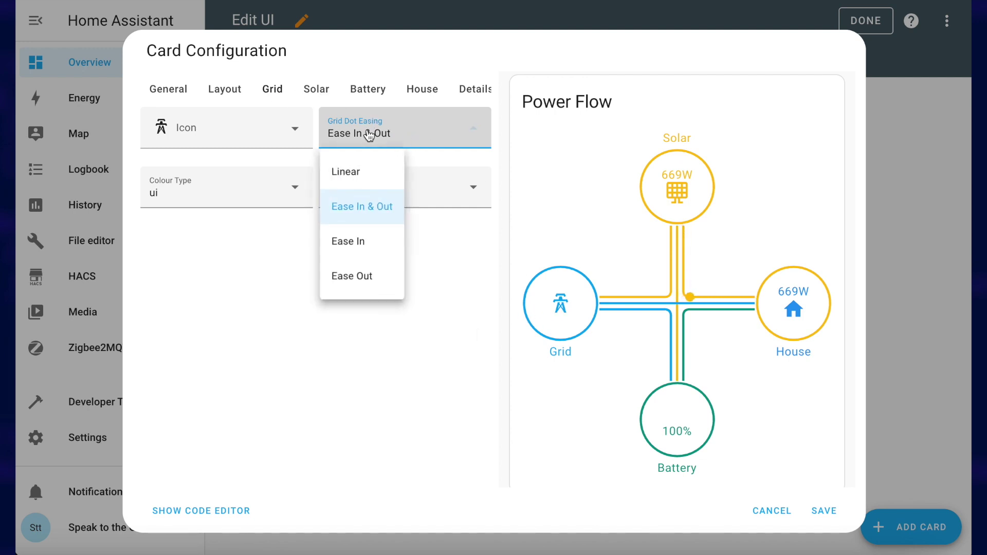
pyautogui.click(368, 171)
pyautogui.click(316, 89)
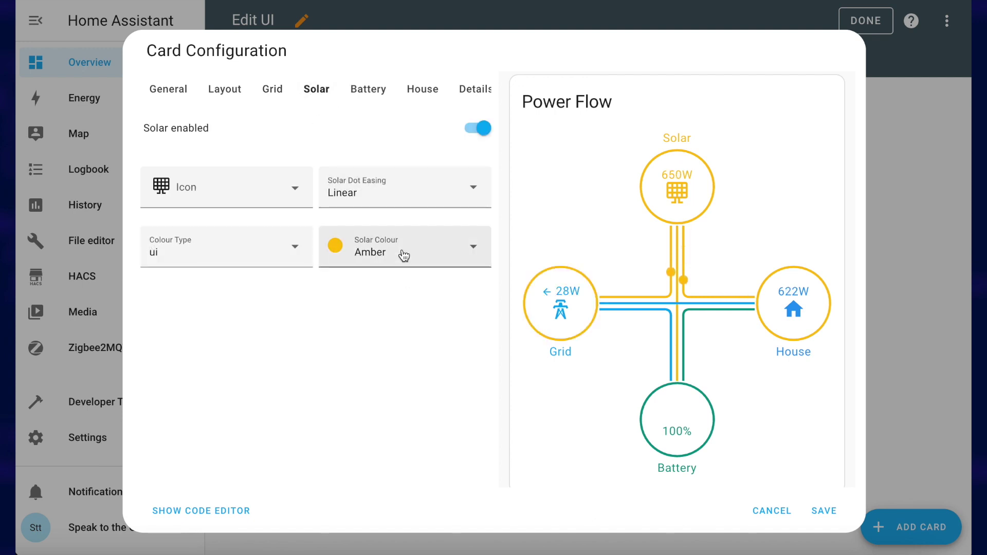
pyautogui.click(399, 202)
pyautogui.click(386, 264)
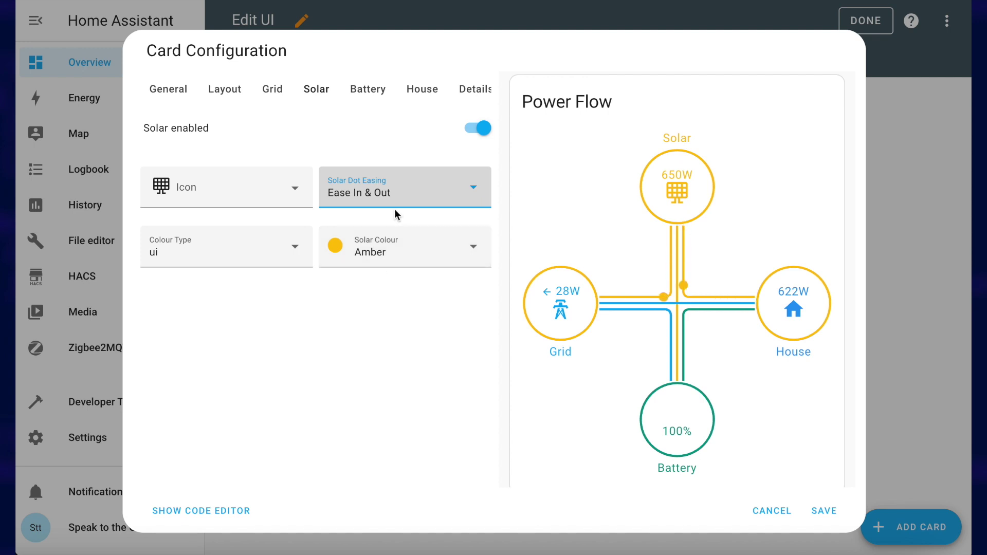
pyautogui.click(379, 205)
pyautogui.click(358, 230)
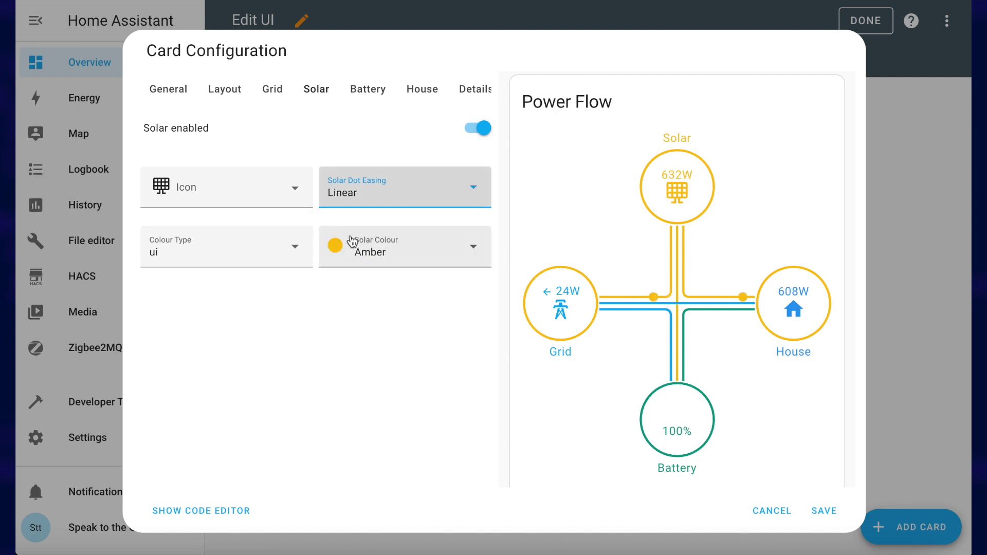
# Step: Set the Layout tab's Corner Radius to 7 and Line Gap to 4
pyautogui.click(225, 92)
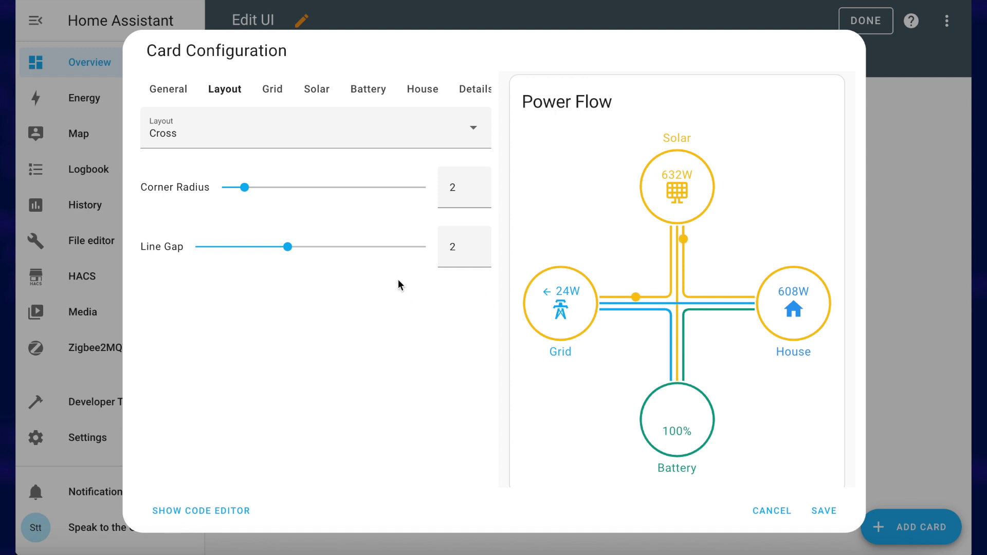
pyautogui.moveTo(246, 191)
pyautogui.moveTo(246, 191); pyautogui.dragTo(360, 189)
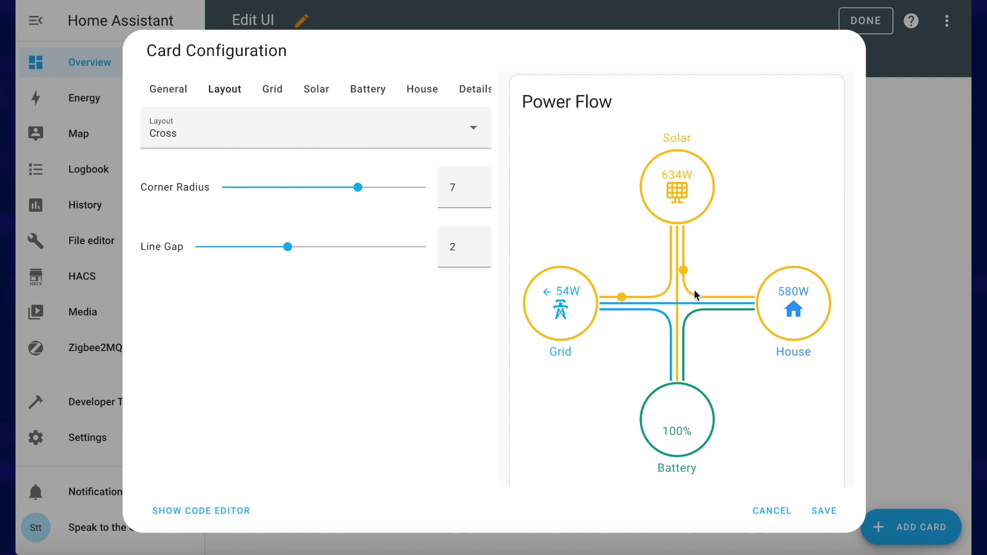
pyautogui.moveTo(289, 249); pyautogui.dragTo(380, 249)
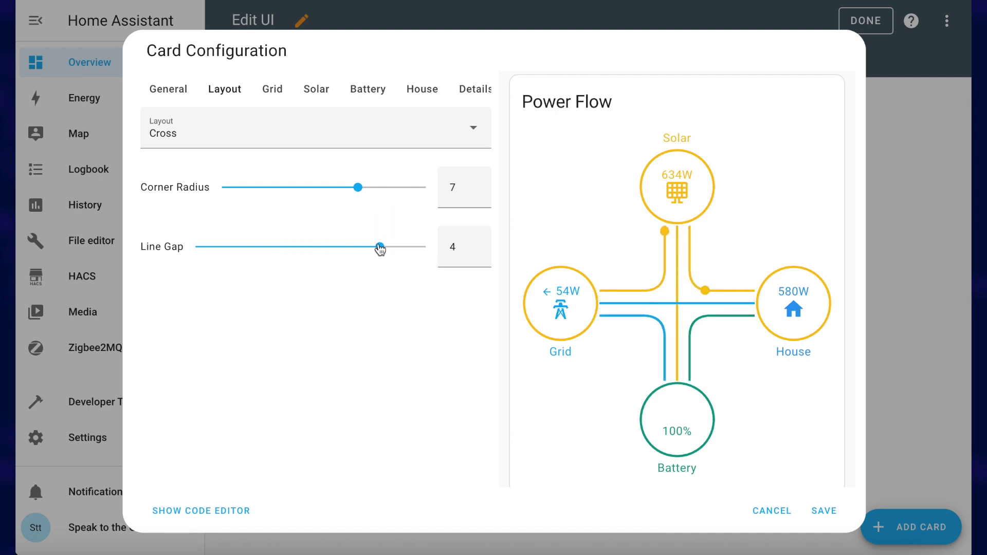
pyautogui.click(205, 137)
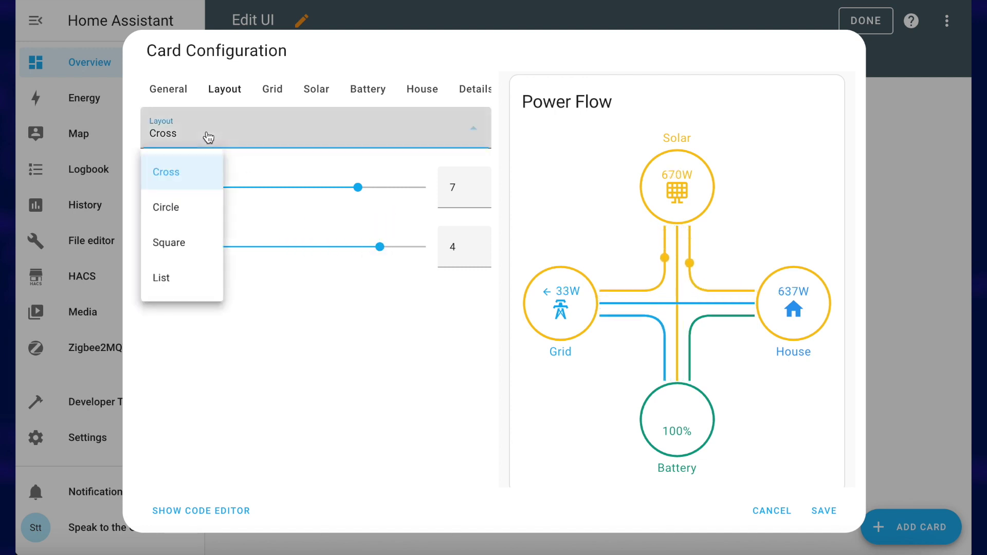
pyautogui.click(178, 206)
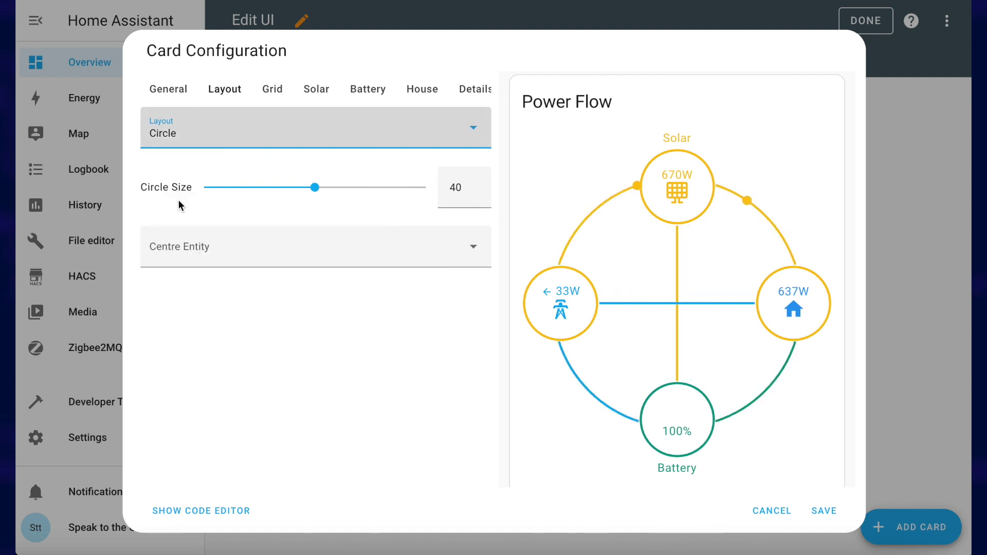
pyautogui.moveTo(317, 188); pyautogui.dragTo(247, 197)
pyautogui.click(189, 141)
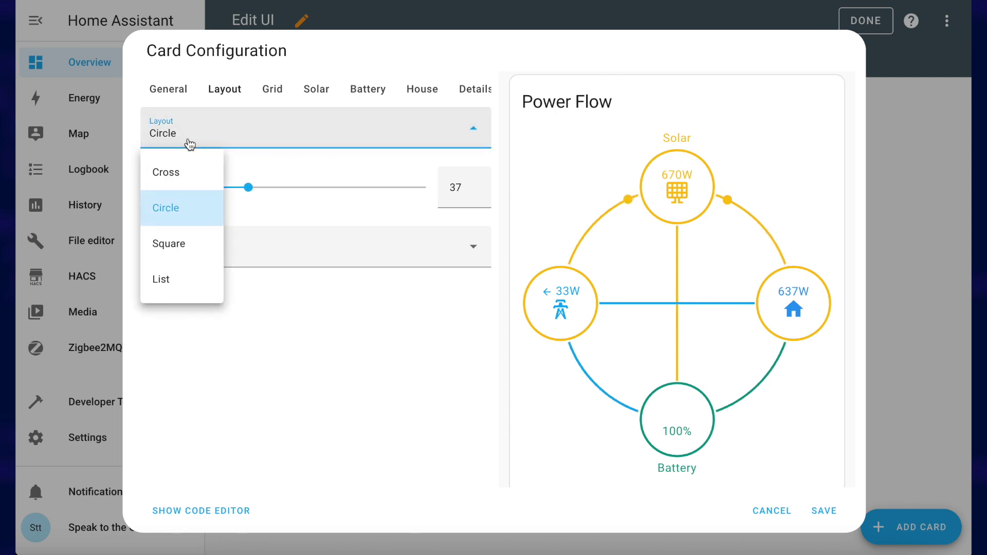
pyautogui.click(175, 245)
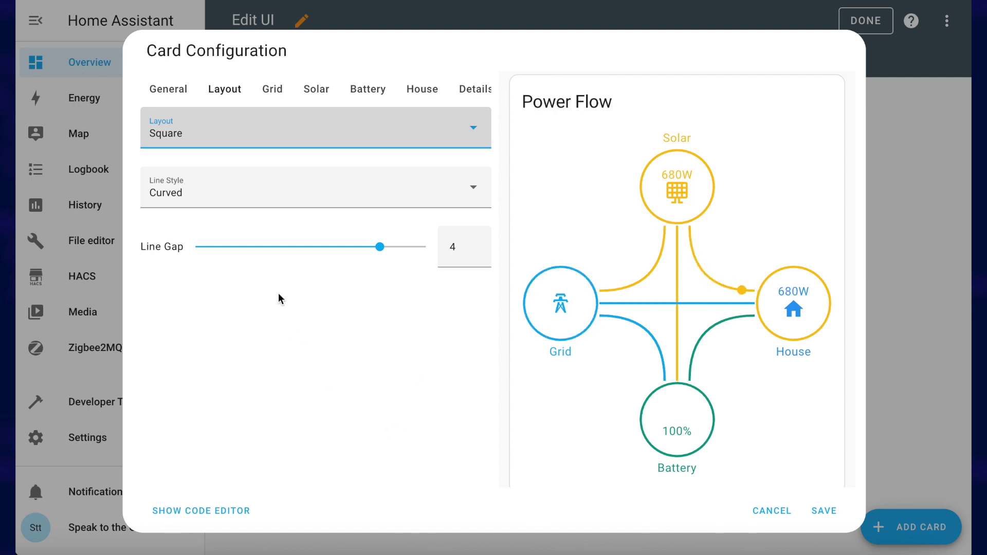
pyautogui.click(205, 199)
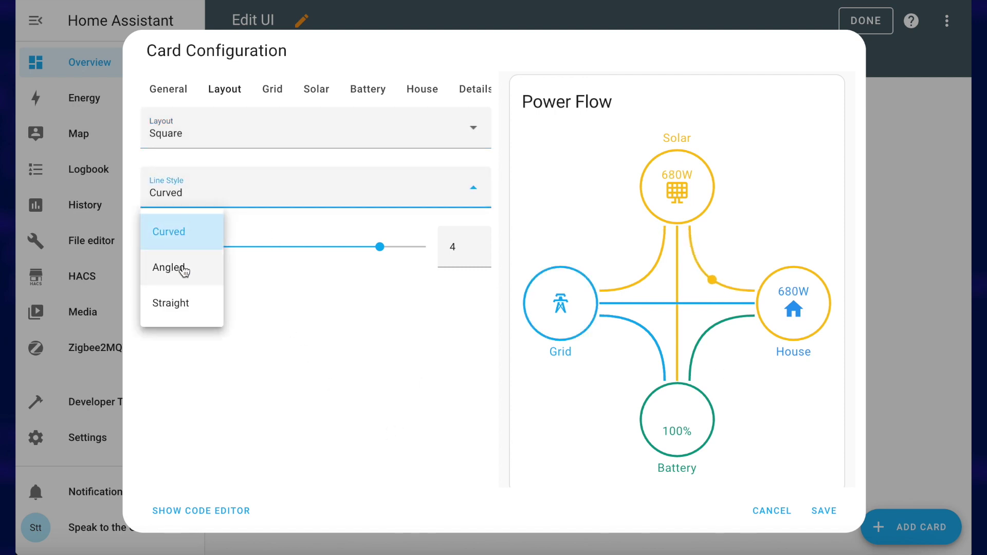
pyautogui.click(183, 270)
pyautogui.click(210, 190)
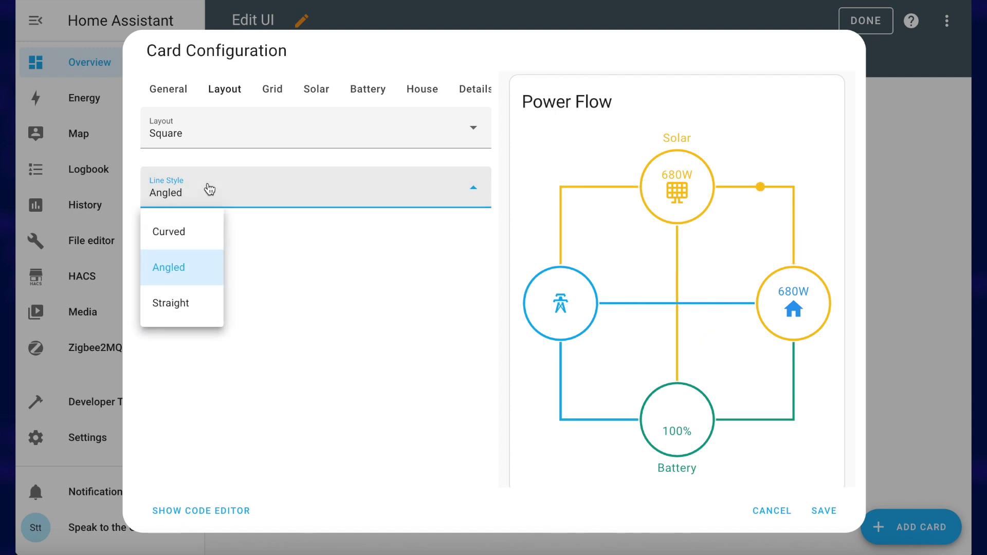
pyautogui.click(188, 305)
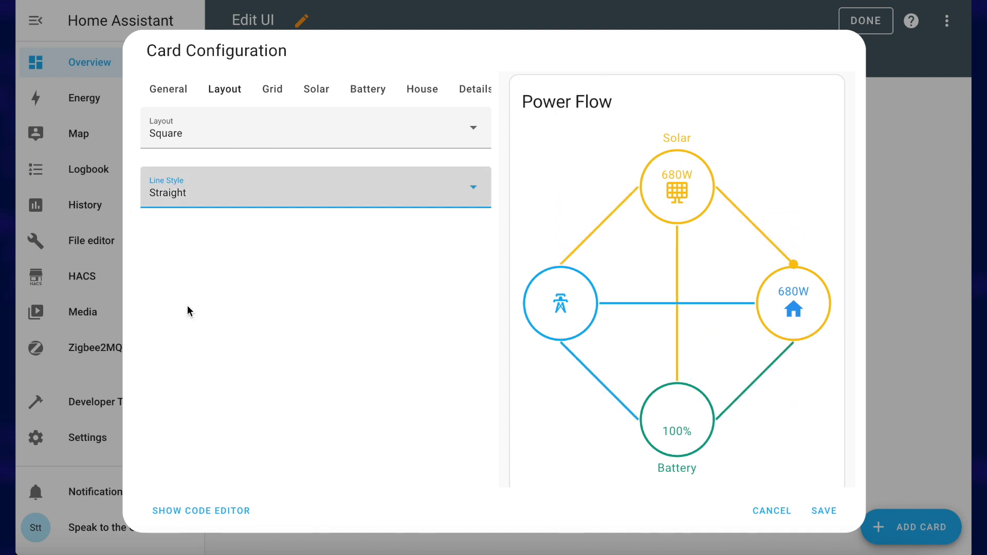
pyautogui.click(200, 142)
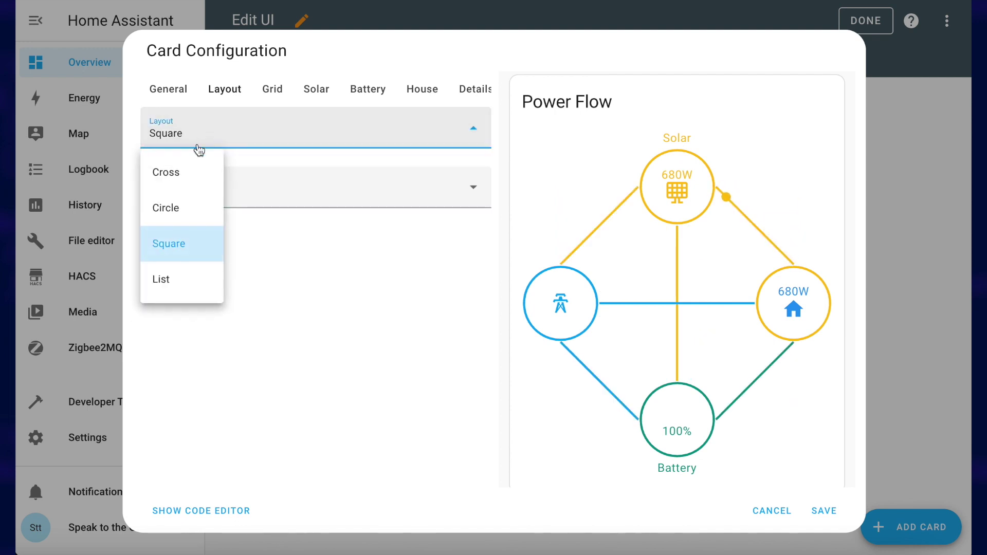
pyautogui.click(182, 296)
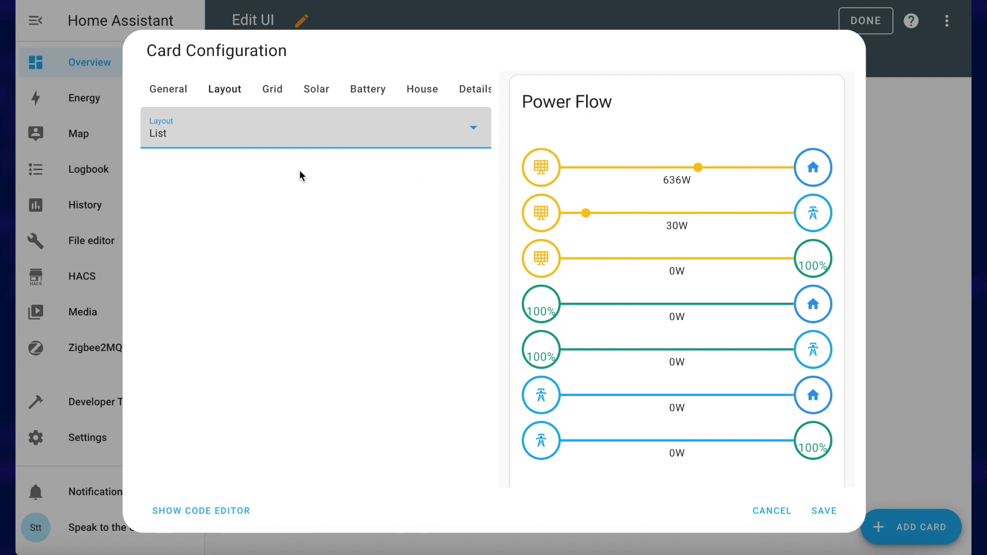
pyautogui.click(230, 141)
pyautogui.click(154, 176)
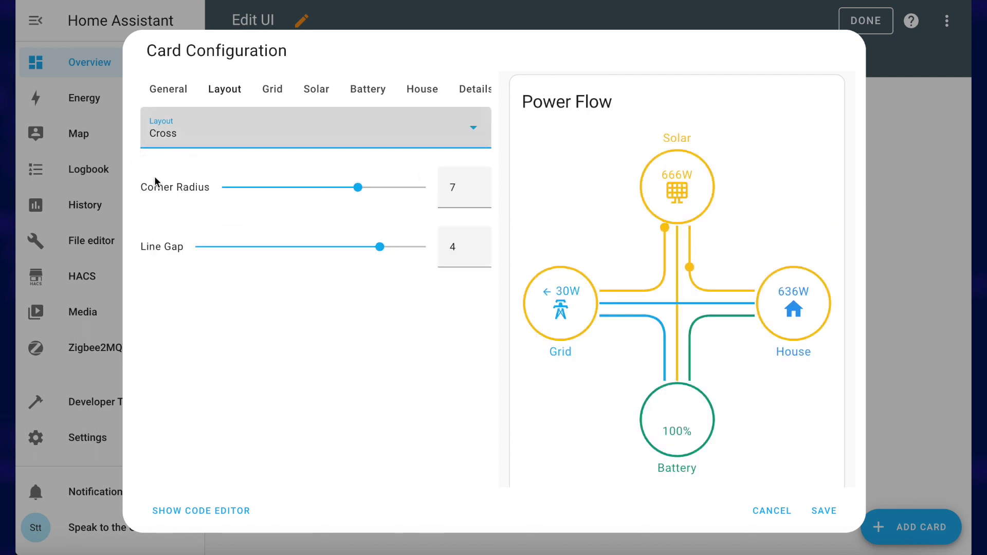
pyautogui.click(423, 90)
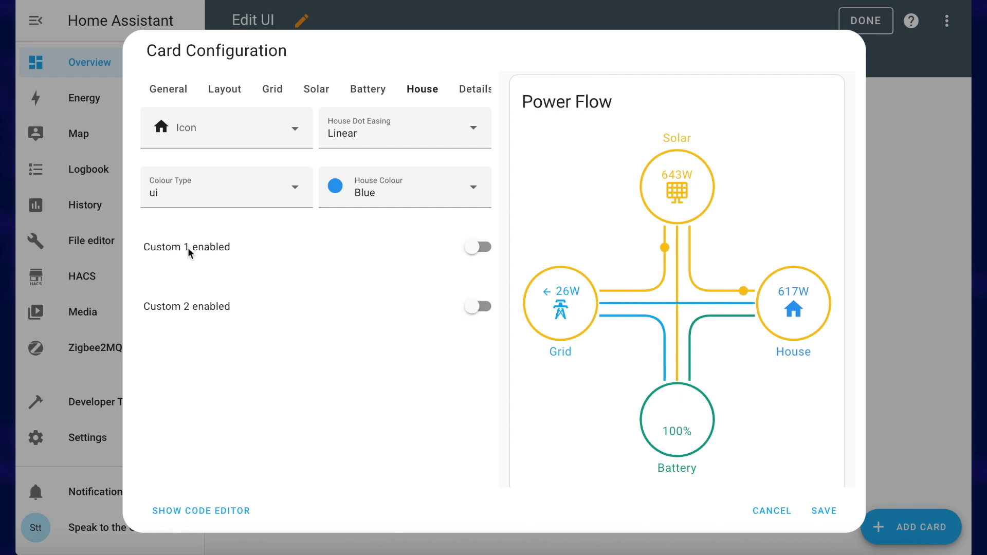
# Step: Enable Custom 1 on the House tab with the Sim Power: Car sensor, named 'EV Charger'
pyautogui.click(481, 249)
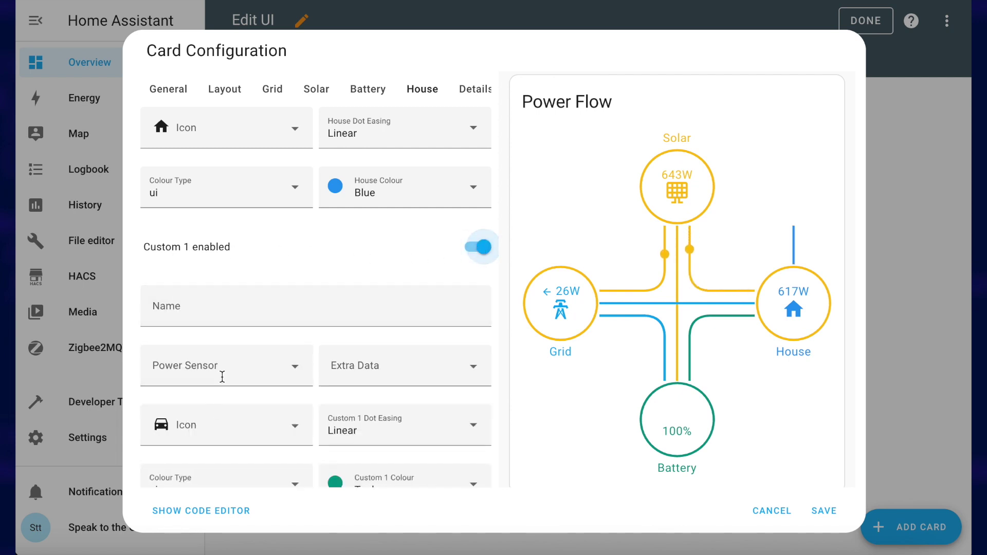
pyautogui.click(214, 364)
pyautogui.write('car')
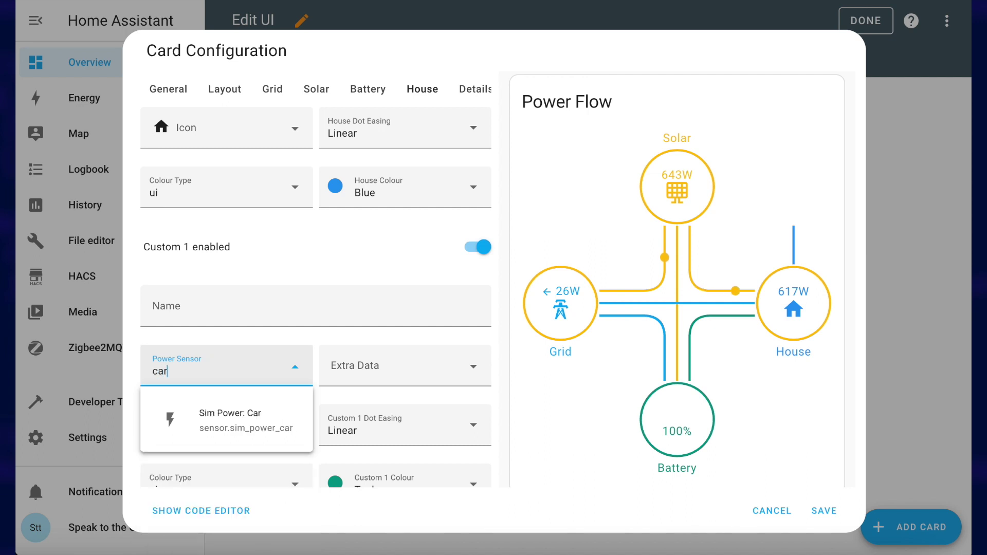
pyautogui.click(240, 430)
pyautogui.click(216, 311)
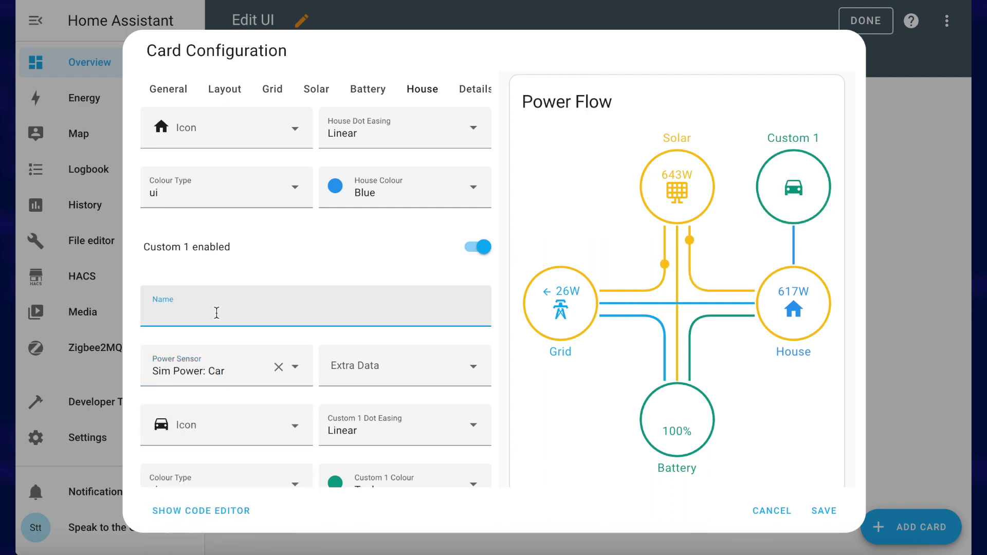
pyautogui.write('EV Charger')
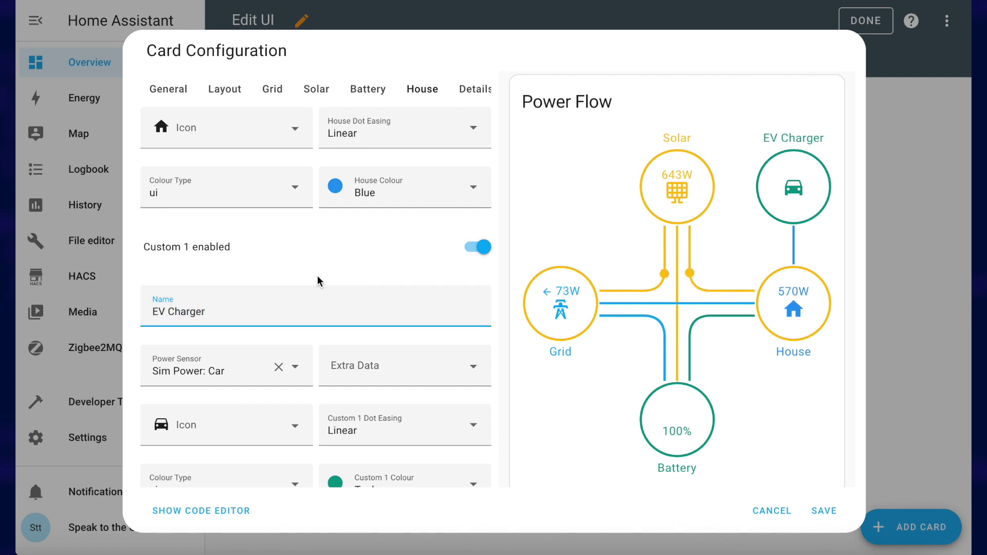
pyautogui.scroll(-2, 317, 277)
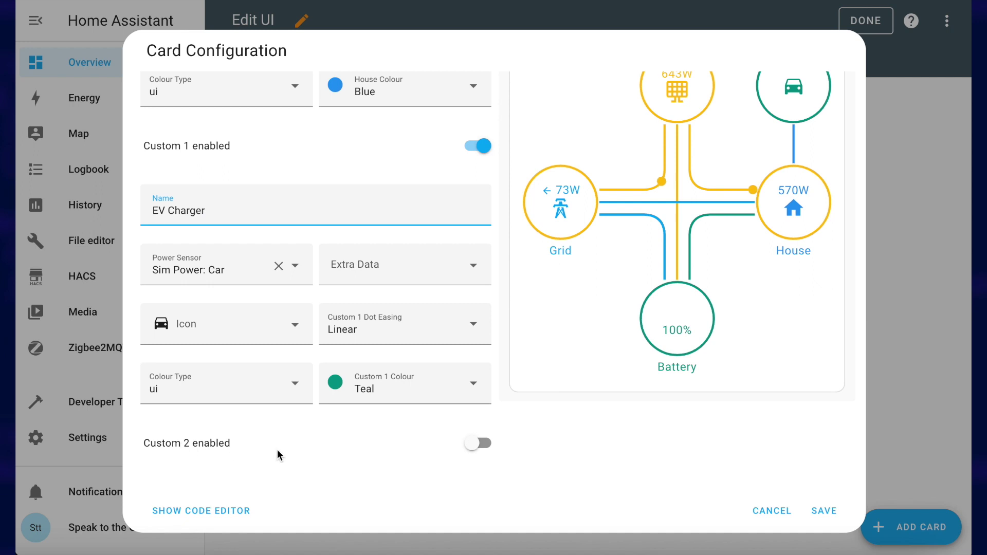
# Step: Save the card, finish editing, and raise sim_power_car to about 3,853 W
pyautogui.click(828, 513)
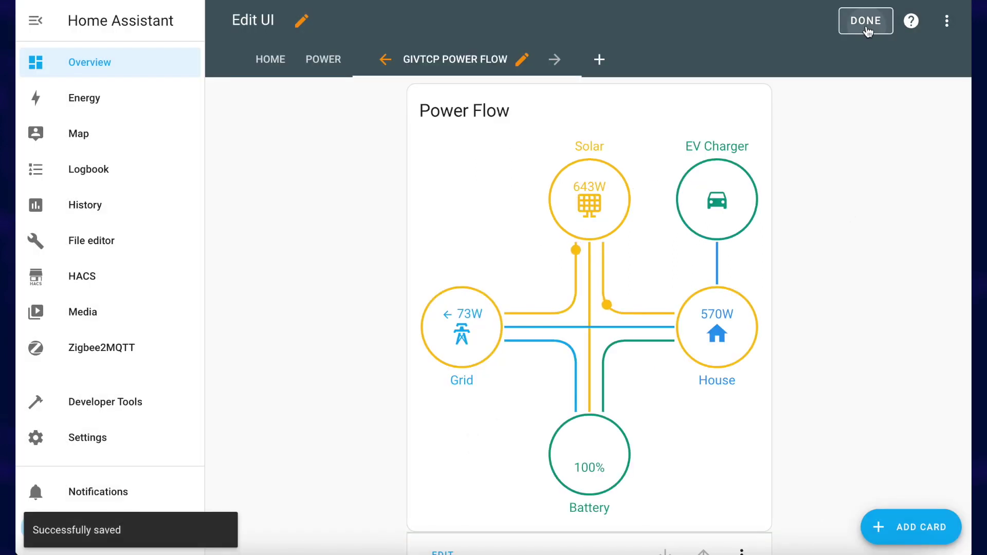
pyautogui.click(866, 21)
pyautogui.click(292, 23)
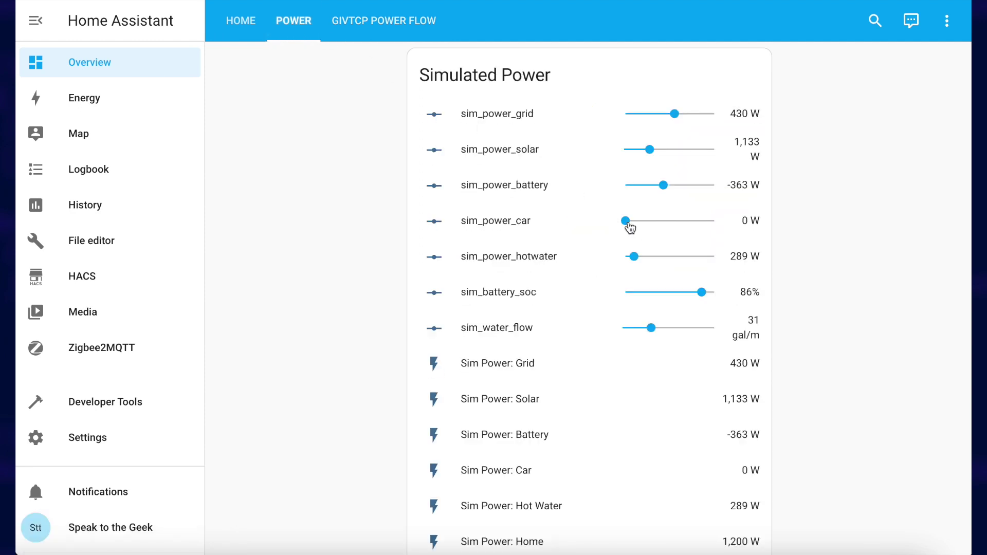
pyautogui.moveTo(627, 221); pyautogui.dragTo(672, 222)
pyautogui.click(392, 28)
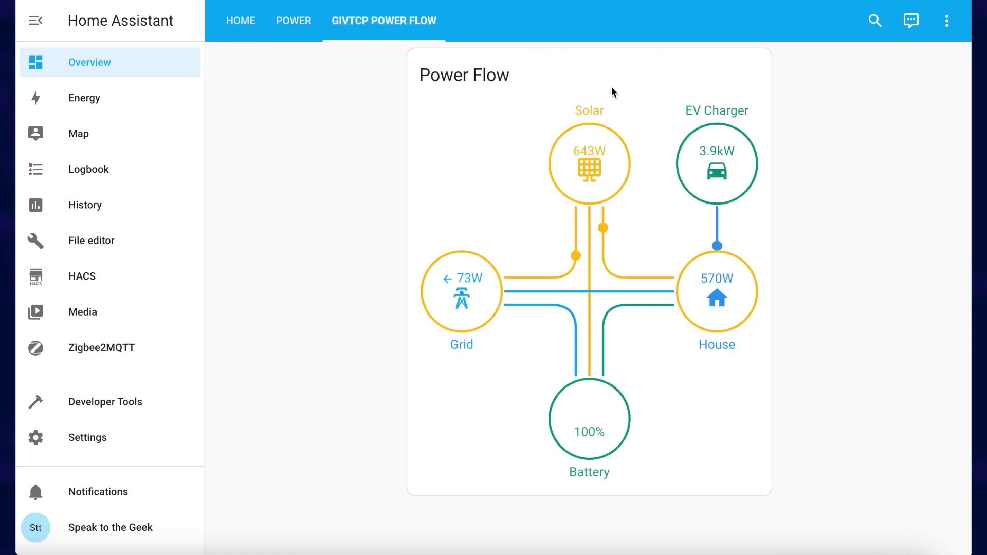